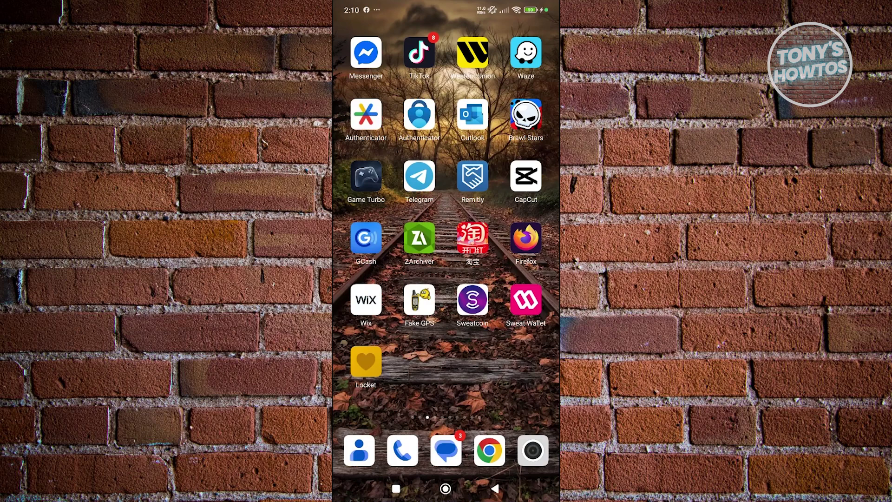
Step: Launch Locket and begin sign-up via 'Create an account', reaching the 'Add your friends' page
click(365, 362)
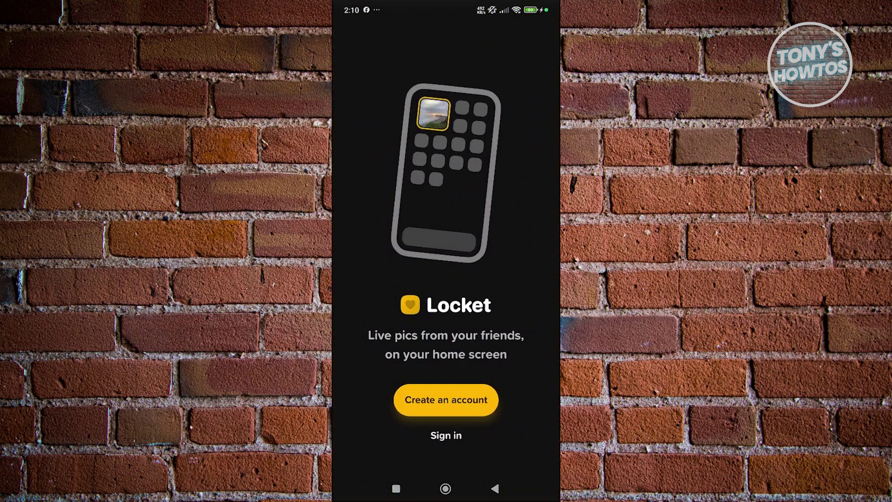
click(446, 400)
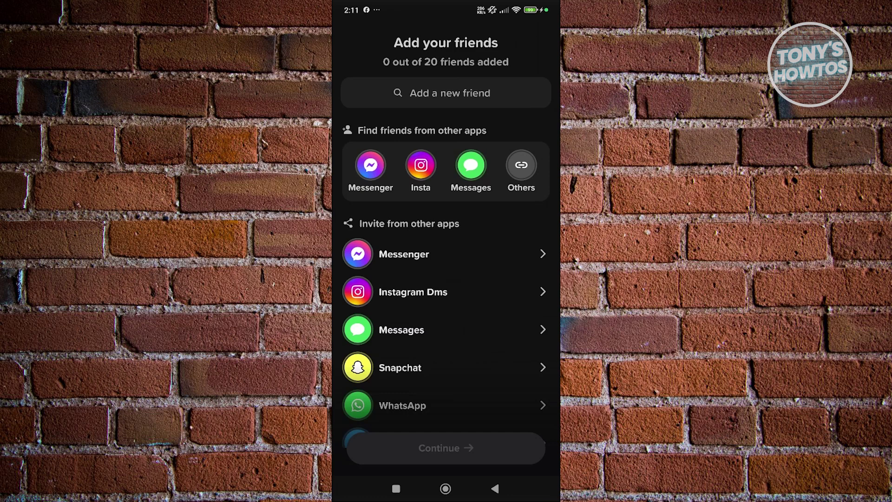
Step: Preview the invite share sheet under Others, dismiss it, and continue with no friends added
click(521, 165)
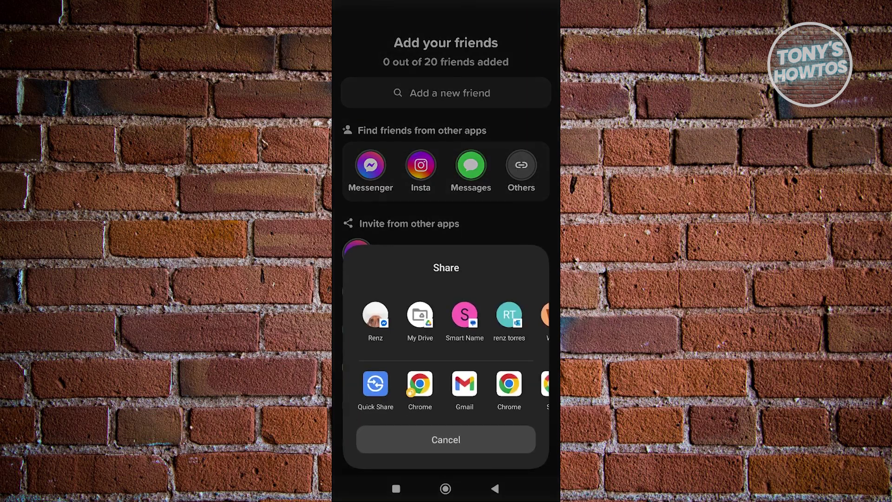
key(Escape)
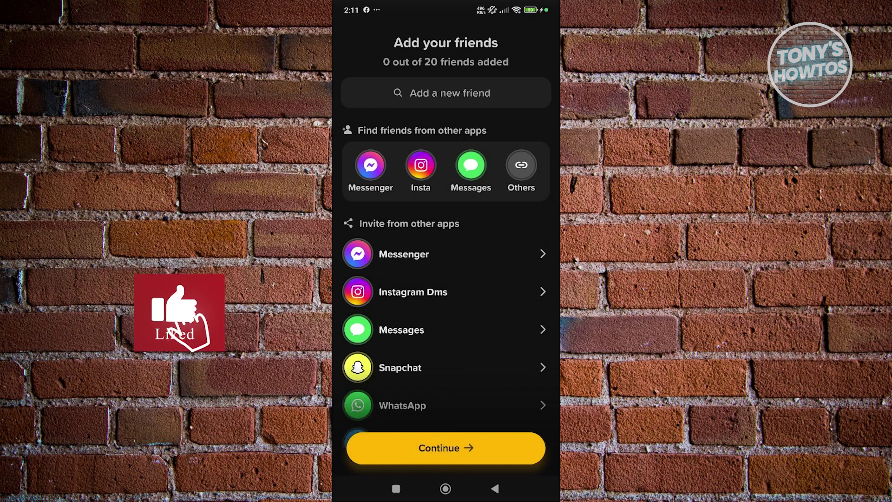
click(446, 448)
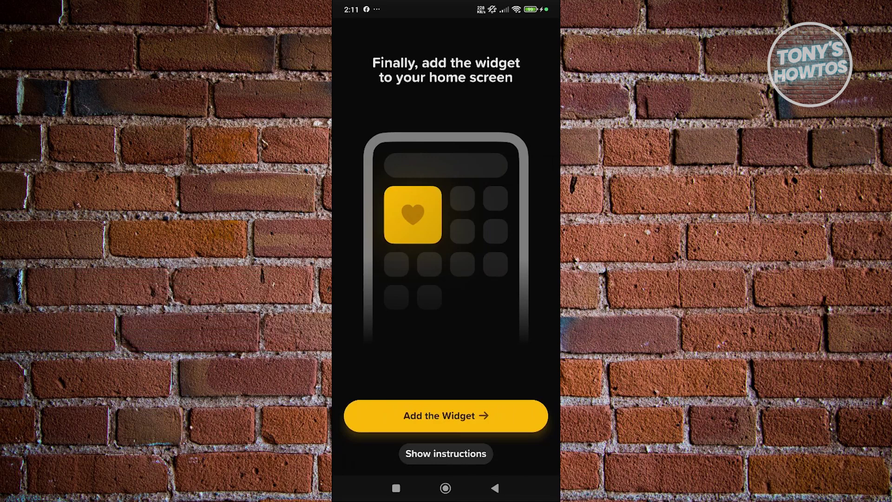
Step: Add the Locket widget to the home screen, finish setup, and answer the notification prompt
click(446, 416)
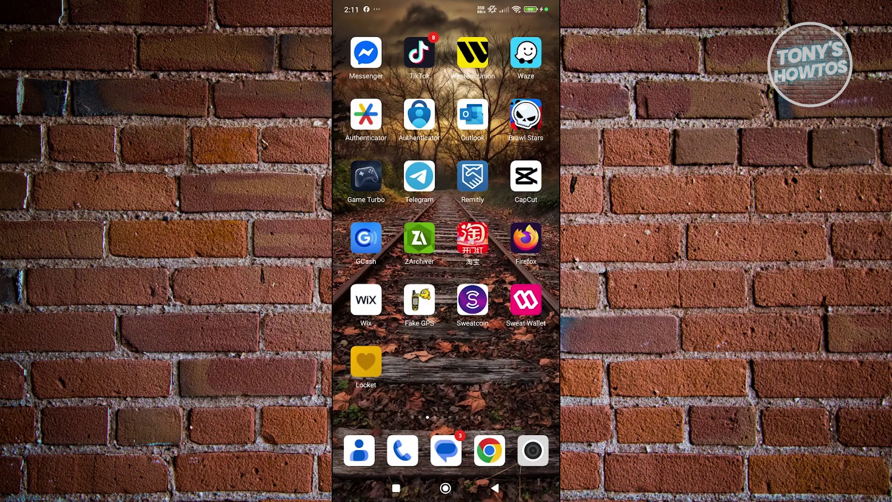
mouse_move(511, 233)
mouse_down()
mouse_move(372, 232)
mouse_move(511, 233)
mouse_up()
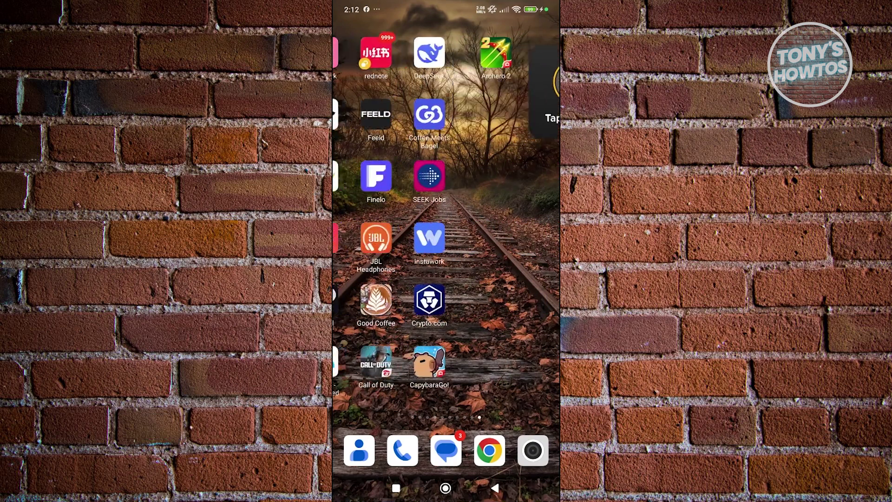
drag(372, 233, 511, 232)
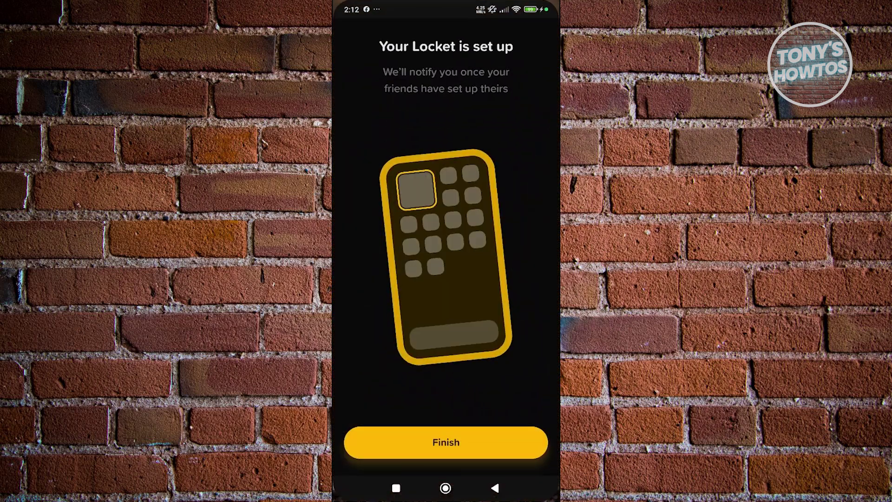
click(447, 443)
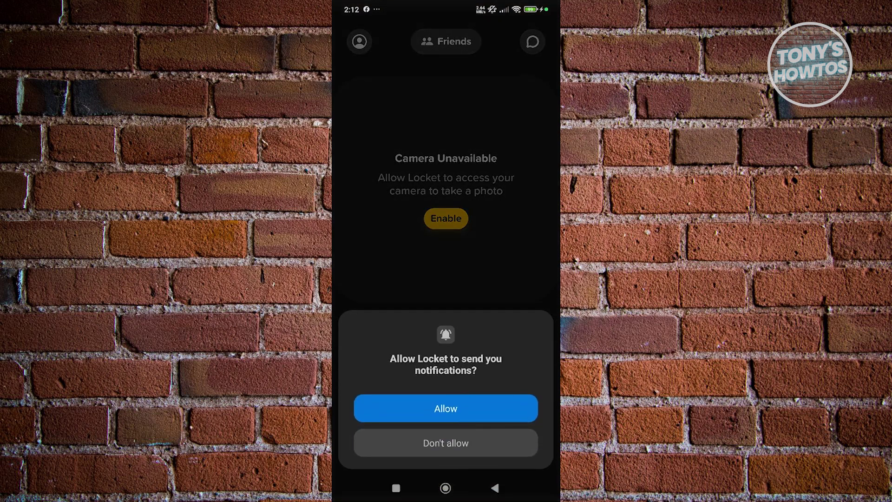
click(446, 409)
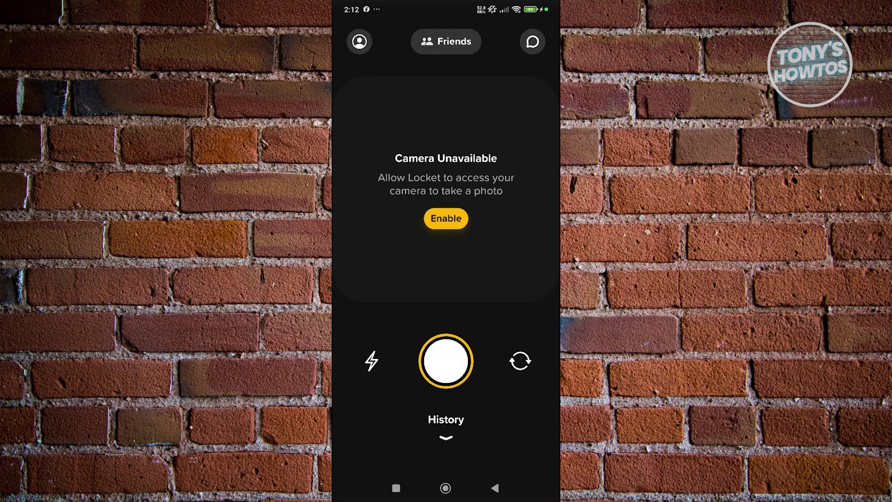
Step: Open the profile sheet from the top-left icon and scroll through it
click(360, 41)
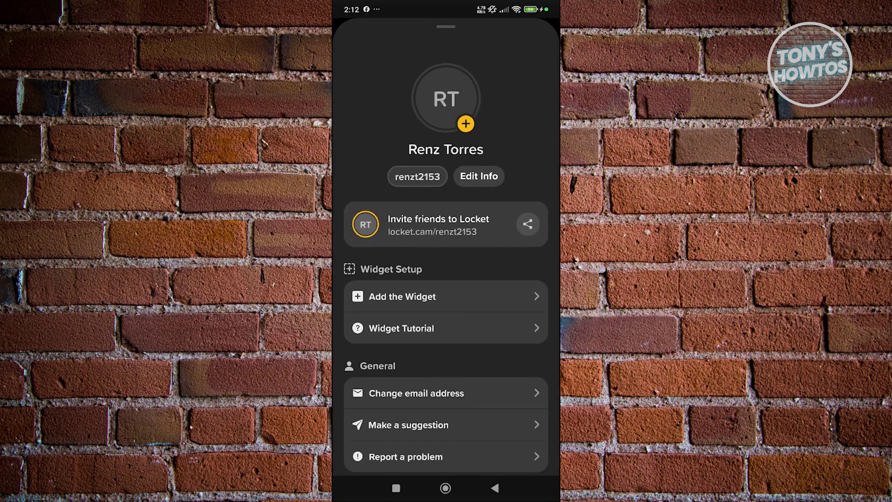
scroll(446, 260, down, 3)
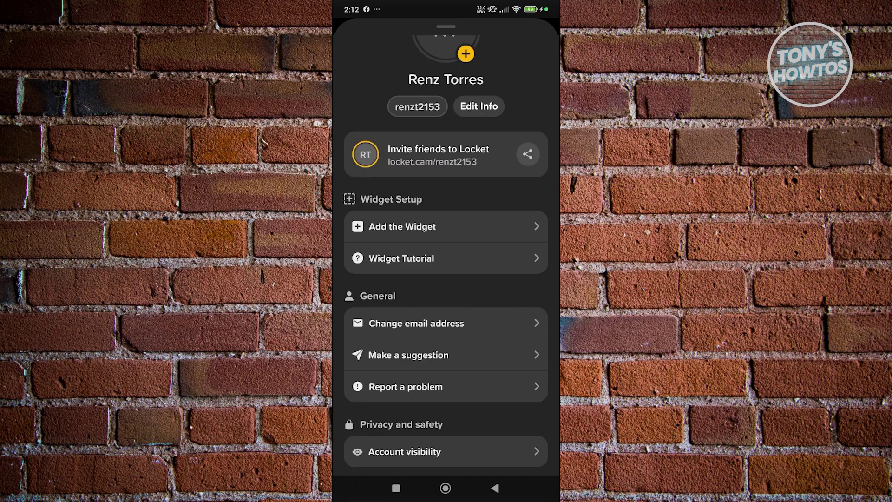
scroll(446, 261, up, 3)
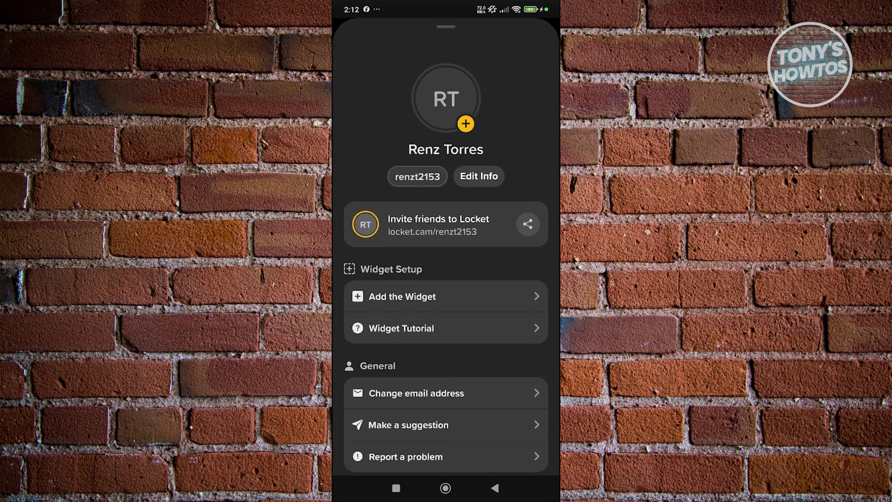
Step: Cancel the profile-picture options, then scroll past widget setup, general and privacy sections
click(466, 124)
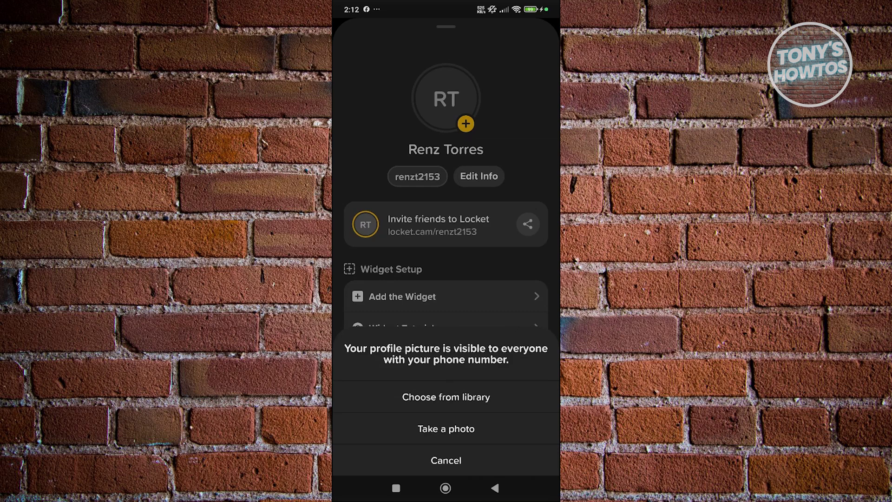
click(446, 397)
scroll(446, 279, down, 2)
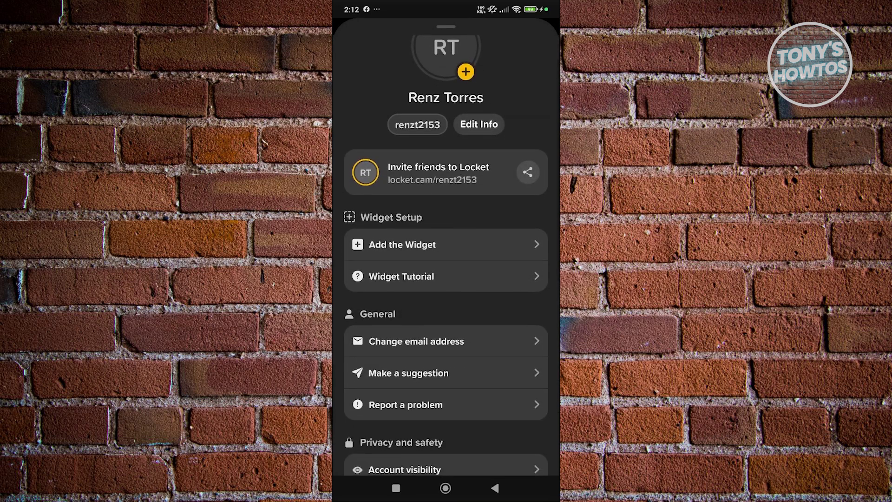
scroll(446, 255, down, 1)
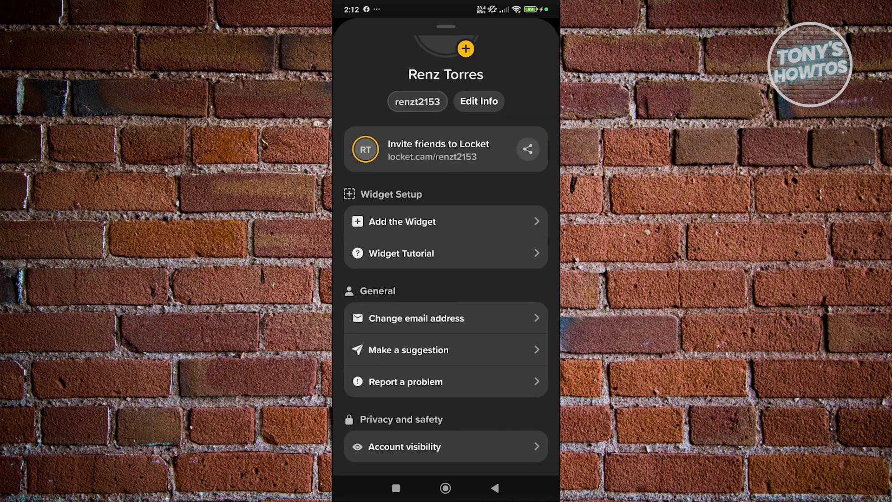
scroll(446, 256, down, 2)
Step: Turn off 'Allow friends to add me via username' in the account visibility settings
scroll(446, 256, down, 2)
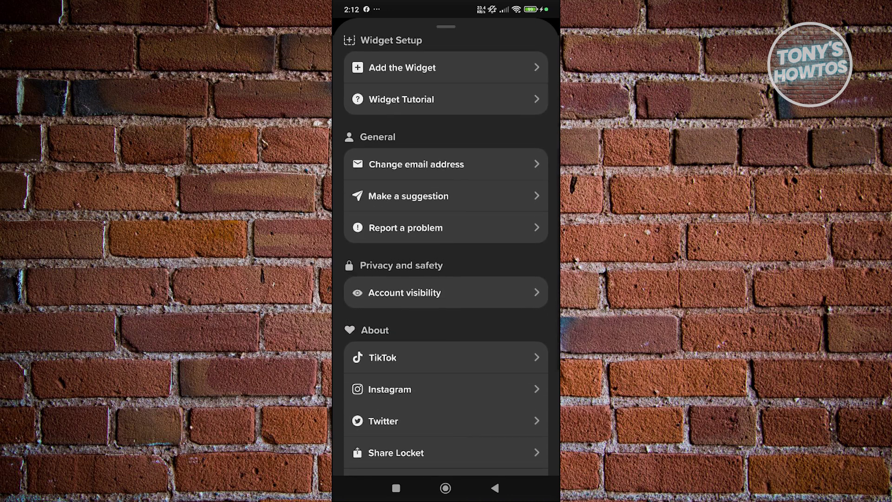
click(447, 293)
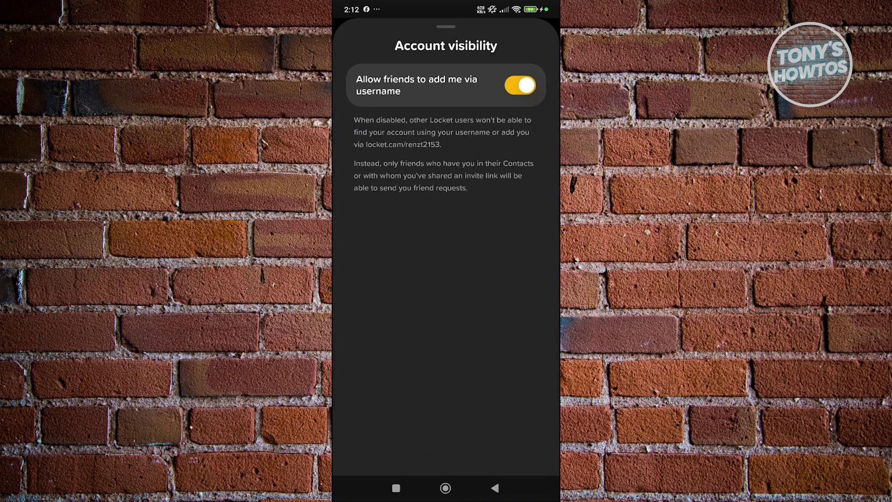
click(520, 85)
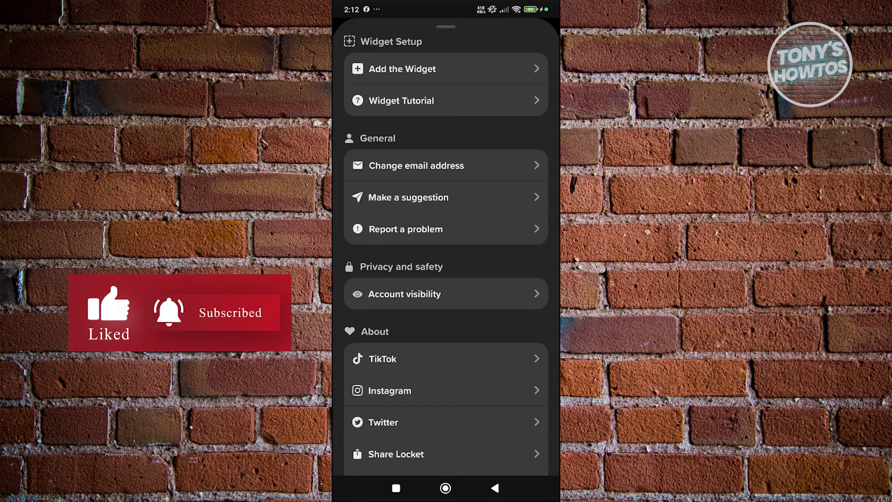
Step: Scroll back through settings and close the sheet to return to the camera screen
scroll(446, 256, down, 3)
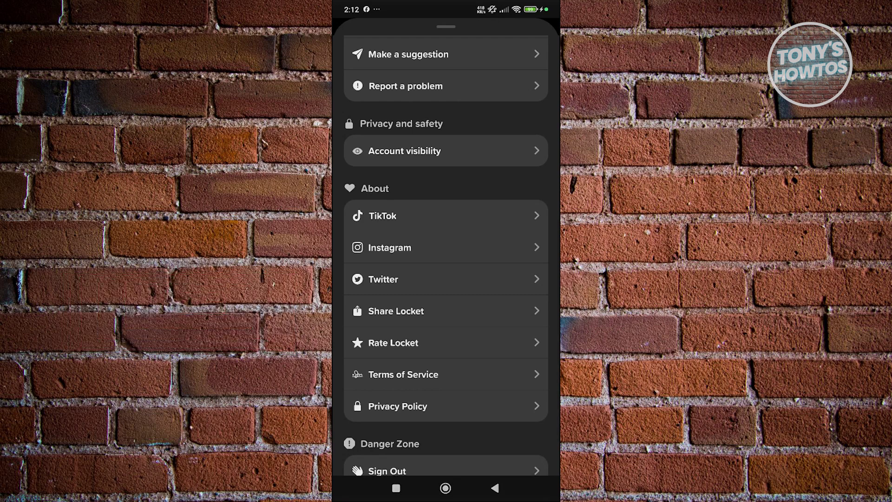
scroll(446, 256, down, 2)
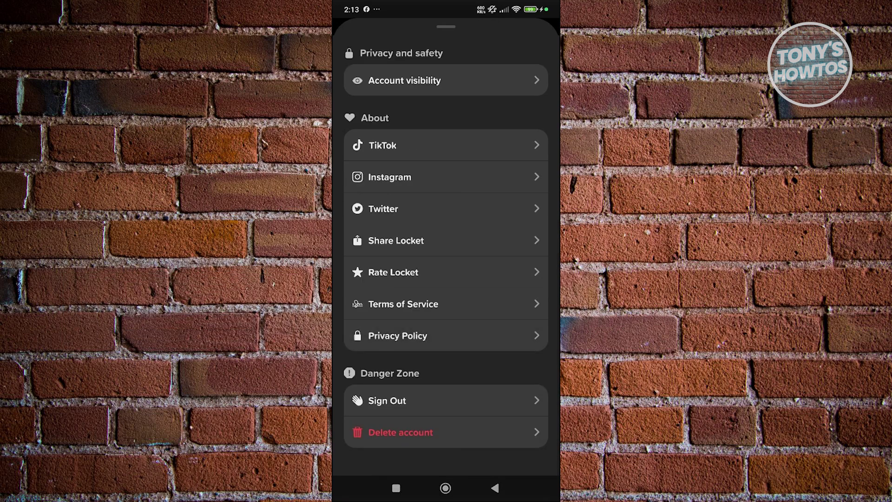
scroll(446, 255, up, 1)
scroll(446, 255, up, 10)
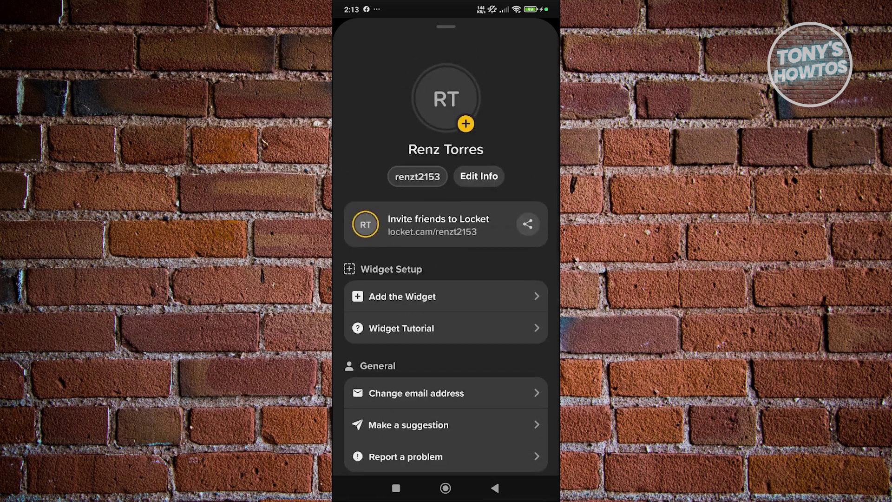
scroll(446, 256, up, 5)
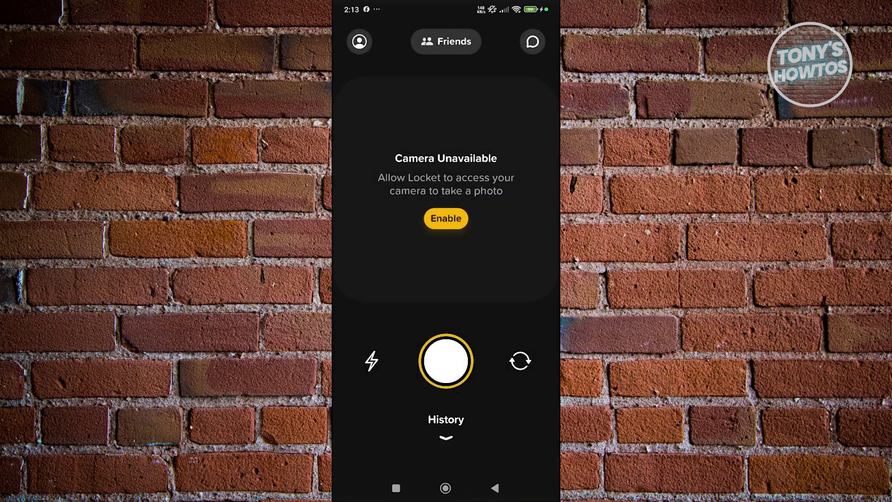
Step: Open Locket's App info permissions list from the home-screen icon
click(446, 488)
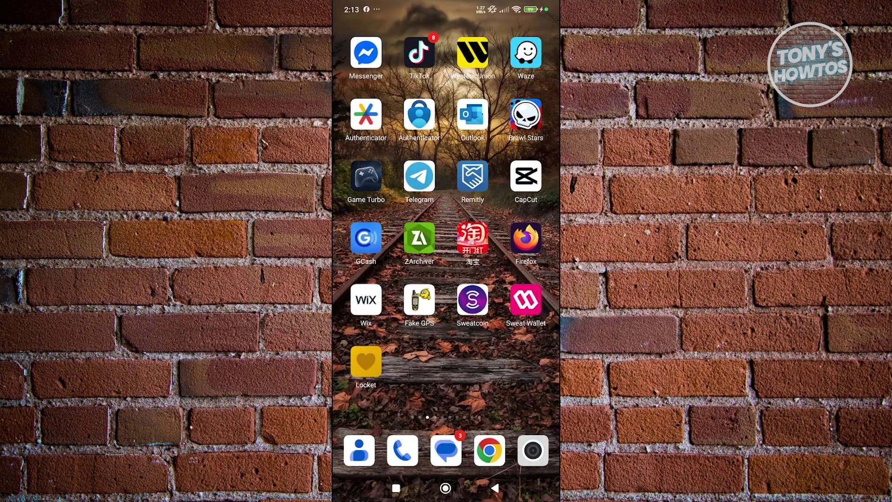
click(366, 361)
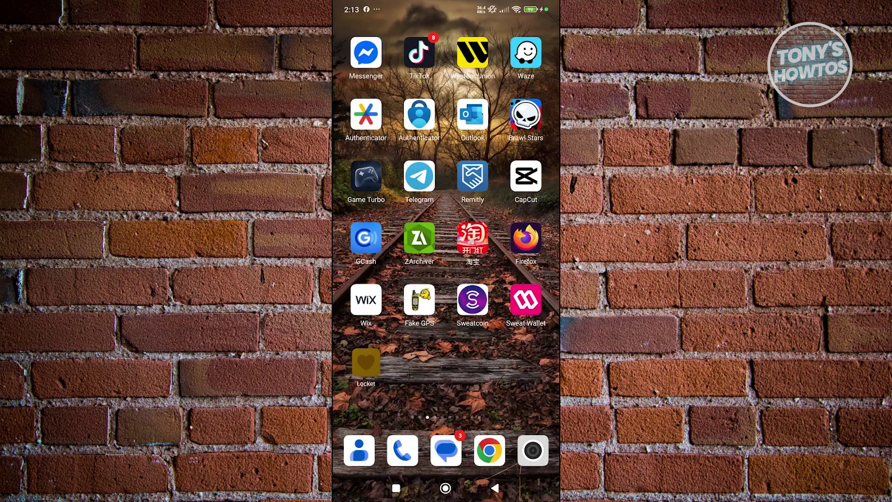
click(379, 324)
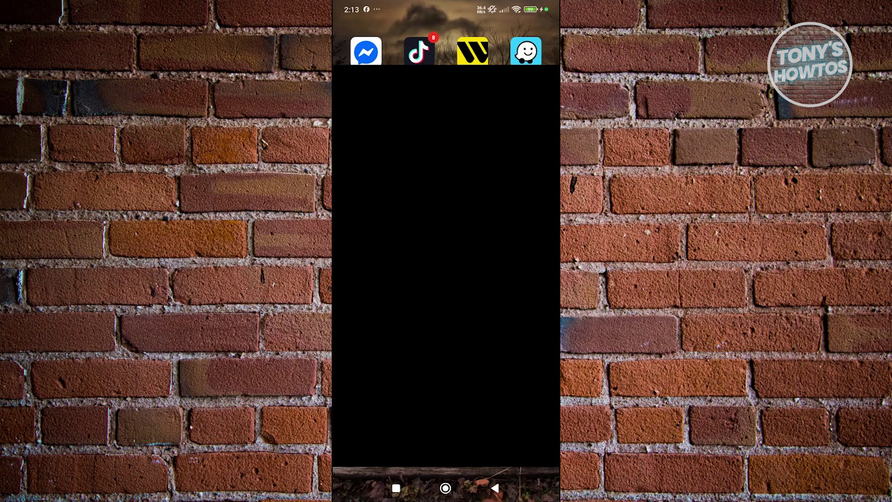
scroll(446, 232, down, 2)
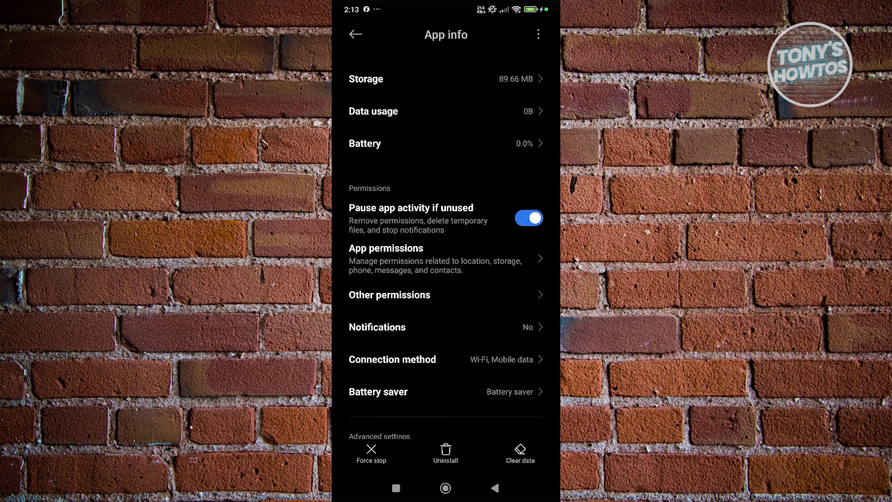
click(386, 258)
Step: Set Locket's camera permission to 'Allow only while using the app' and go back
click(400, 313)
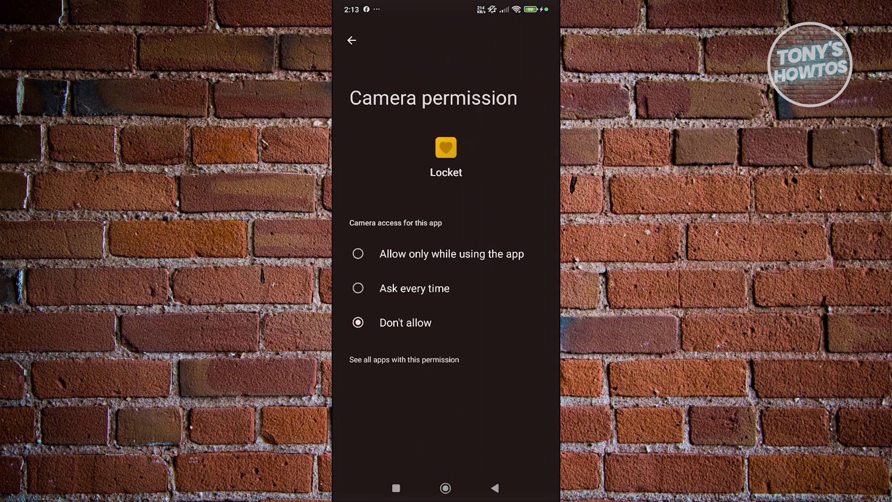
click(355, 254)
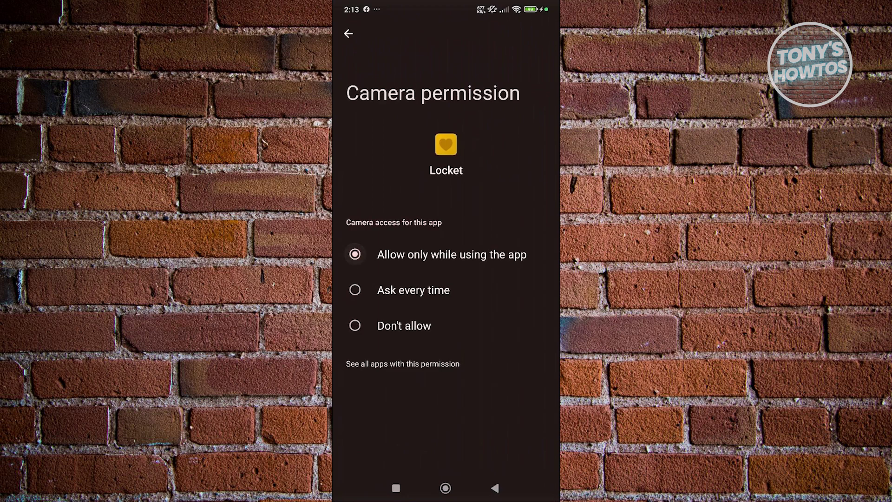
click(349, 34)
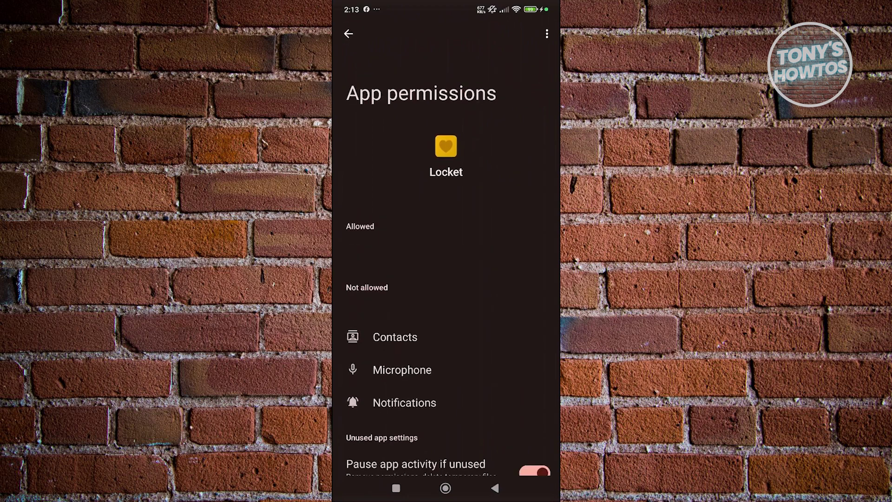
click(348, 34)
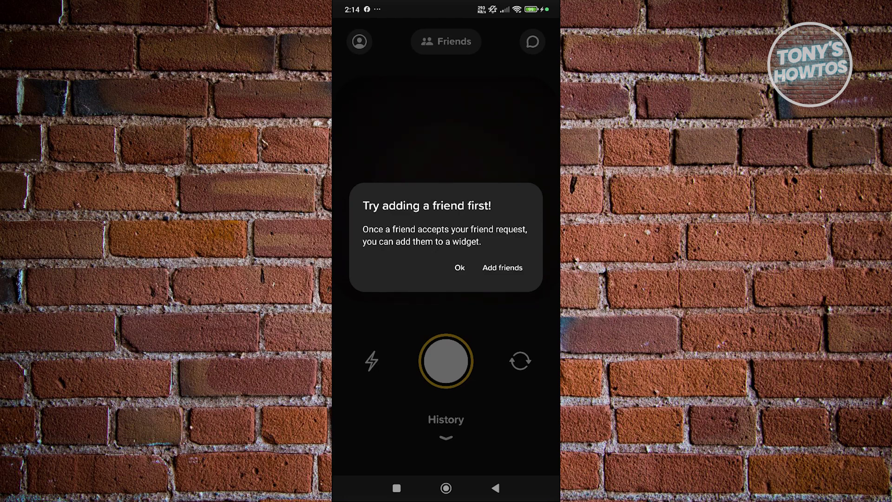
Step: Dismiss the add-a-friend message and share the invite link from the profile page
click(459, 268)
click(359, 41)
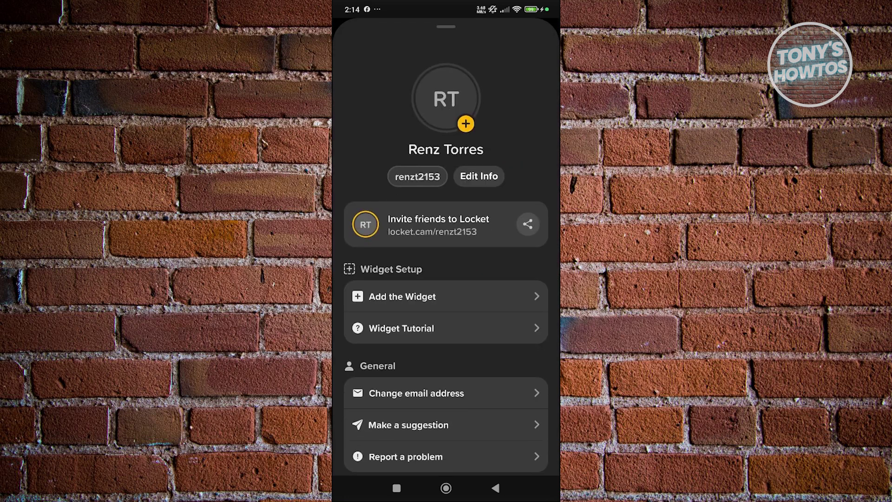
click(527, 224)
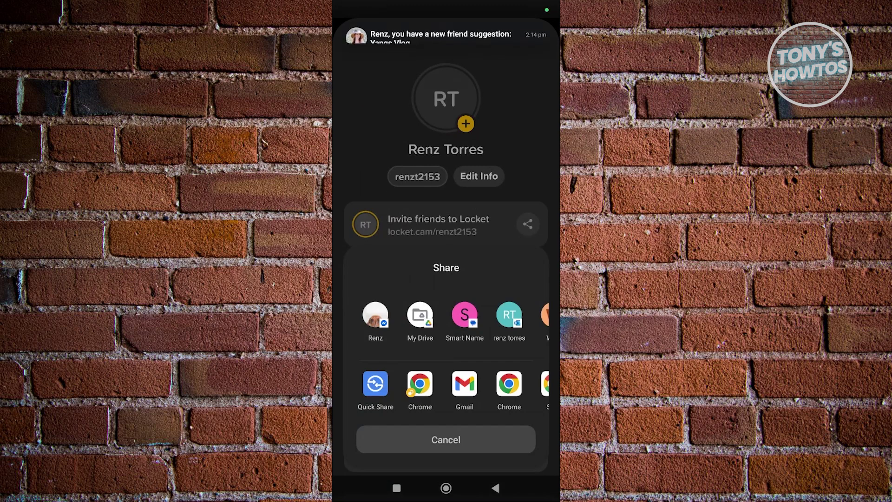
Step: Browse the share sheet's app options, then close it
scroll(446, 321, right, 2)
scroll(446, 321, left, 2)
scroll(446, 386, right, 3)
scroll(446, 386, right, 3)
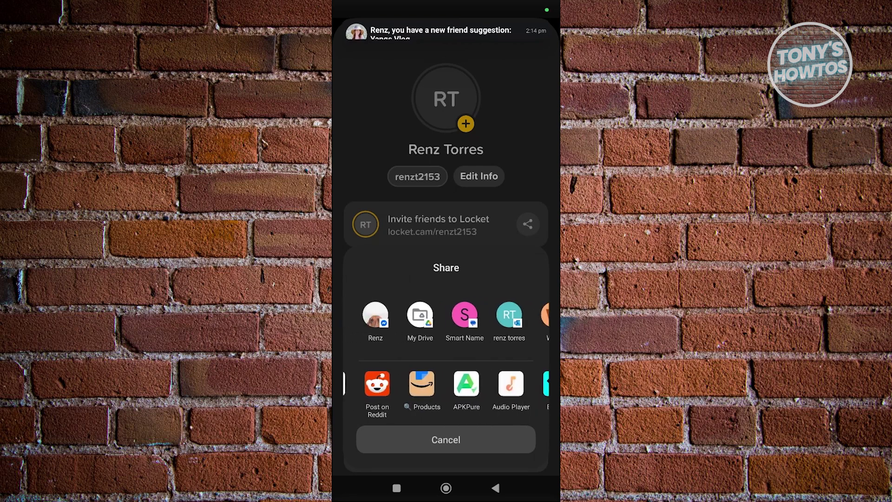
key(Escape)
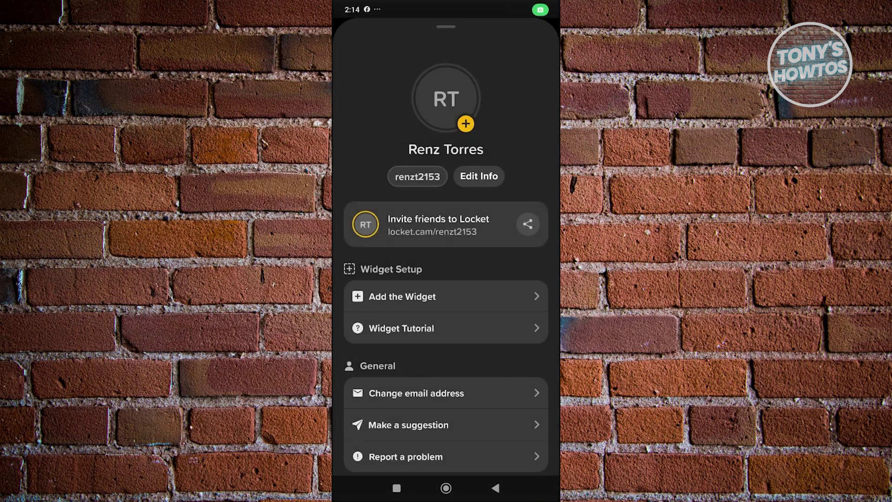